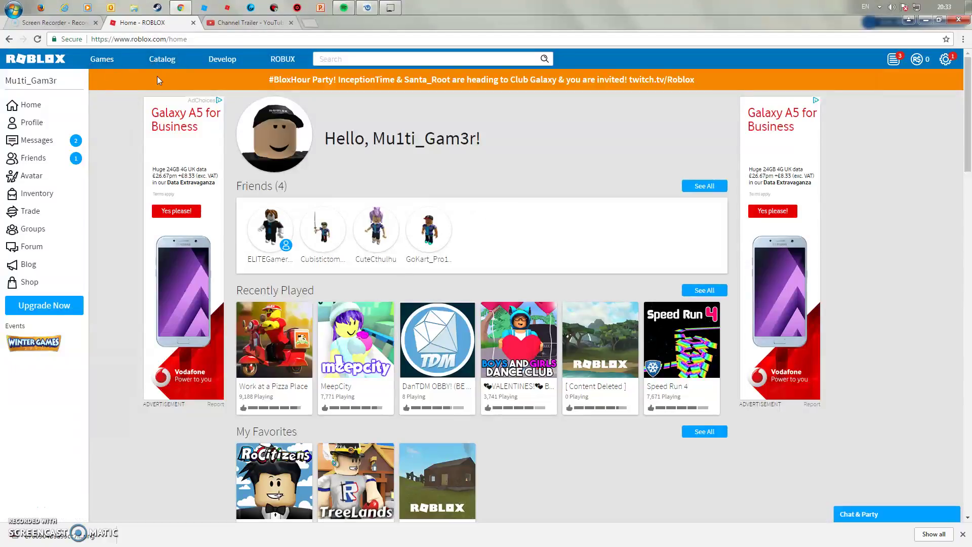
# - List the catalog's clothing T-shirts and sort them by Price (High to Low)
pyautogui.click(963, 535)
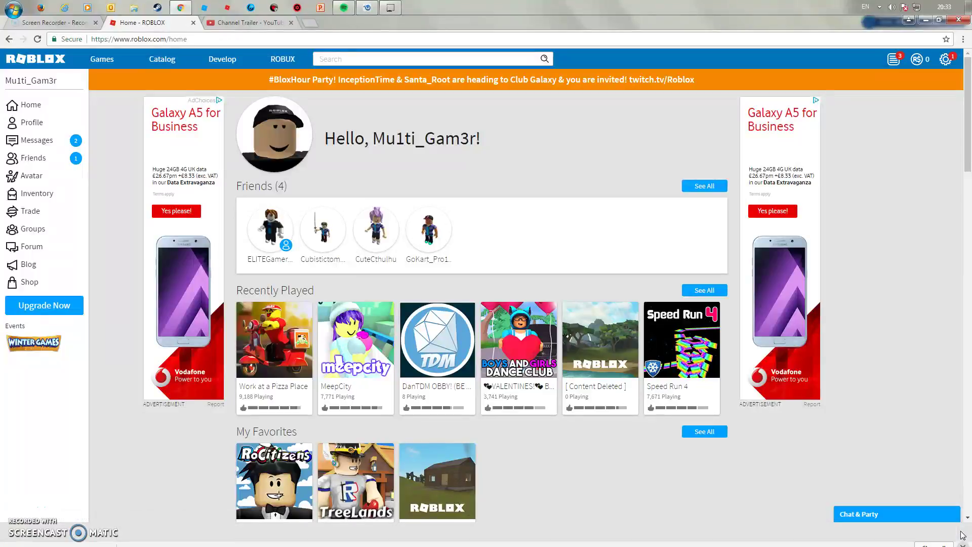
pyautogui.click(162, 60)
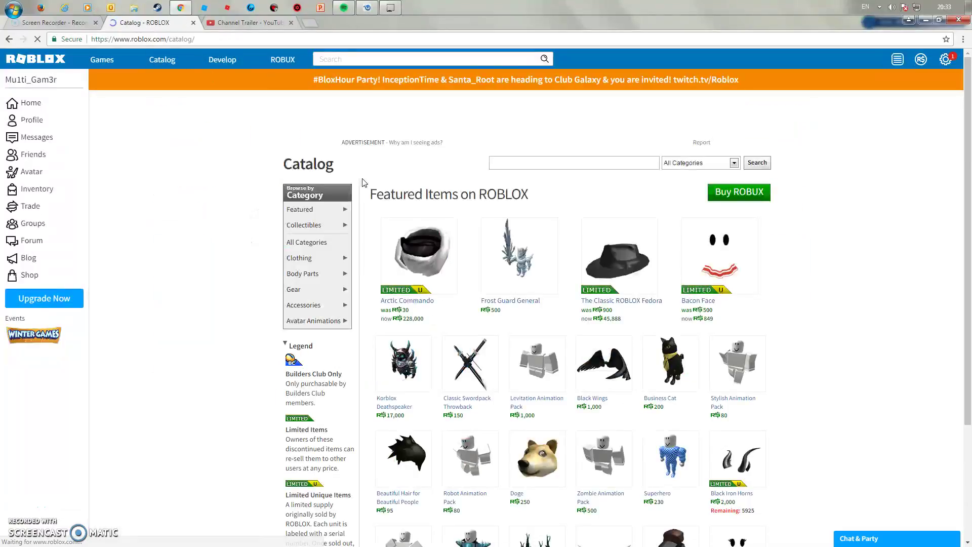
pyautogui.moveTo(323, 264)
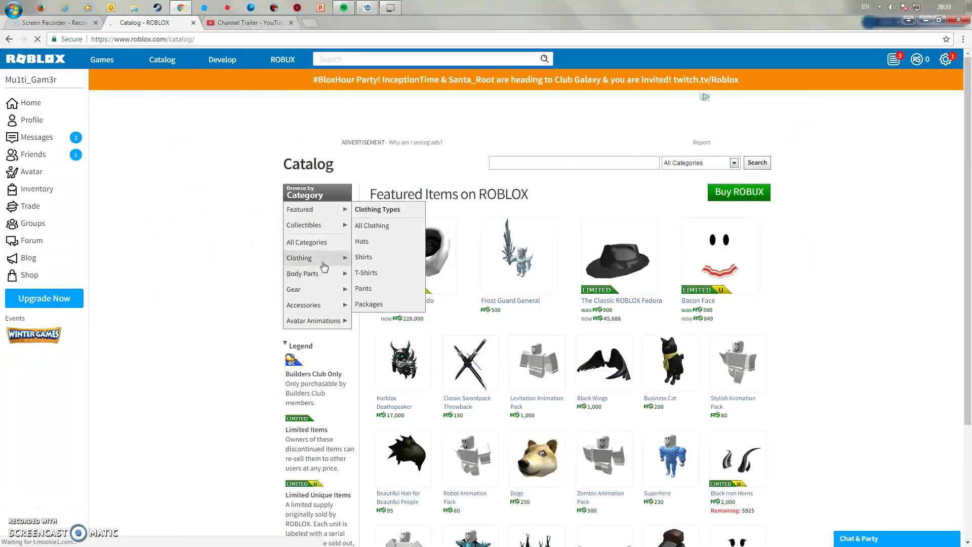
pyautogui.click(385, 272)
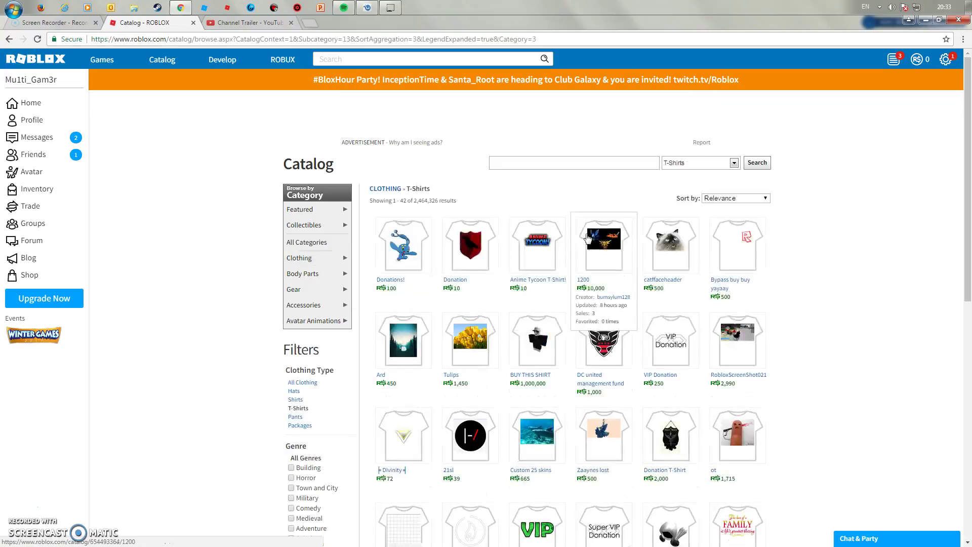
pyautogui.click(764, 199)
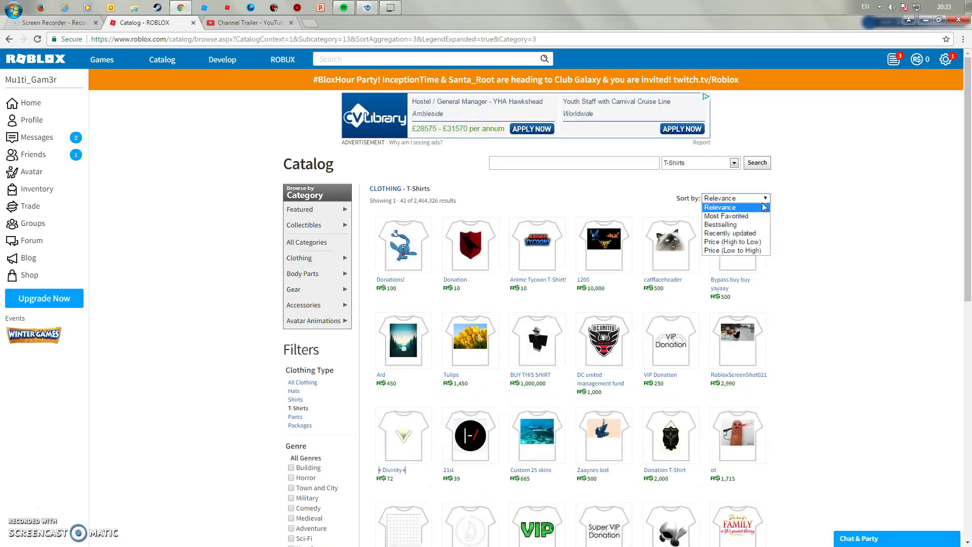
pyautogui.click(758, 243)
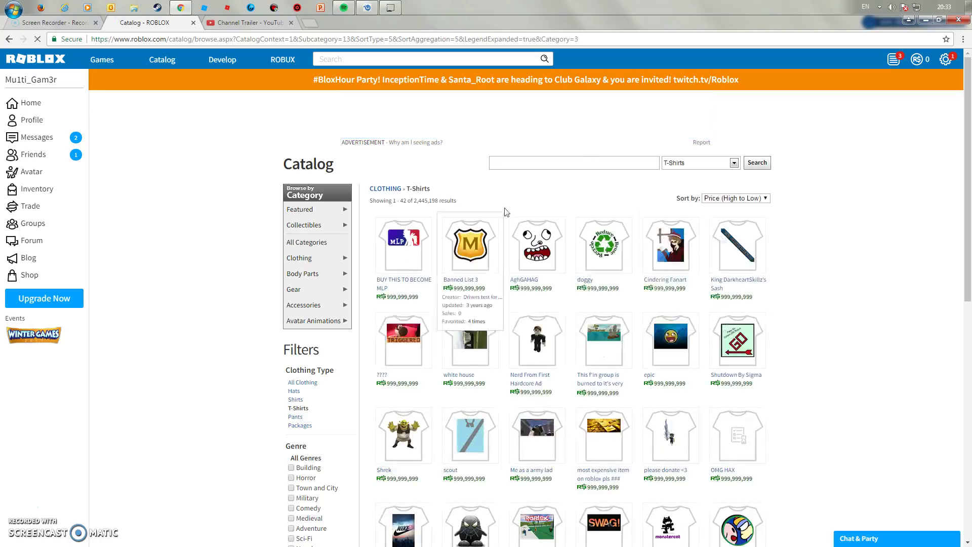
# - Open the Banned List 3 T-shirt and load its image asset by changing the ID in the address to 139142446
pyautogui.click(484, 246)
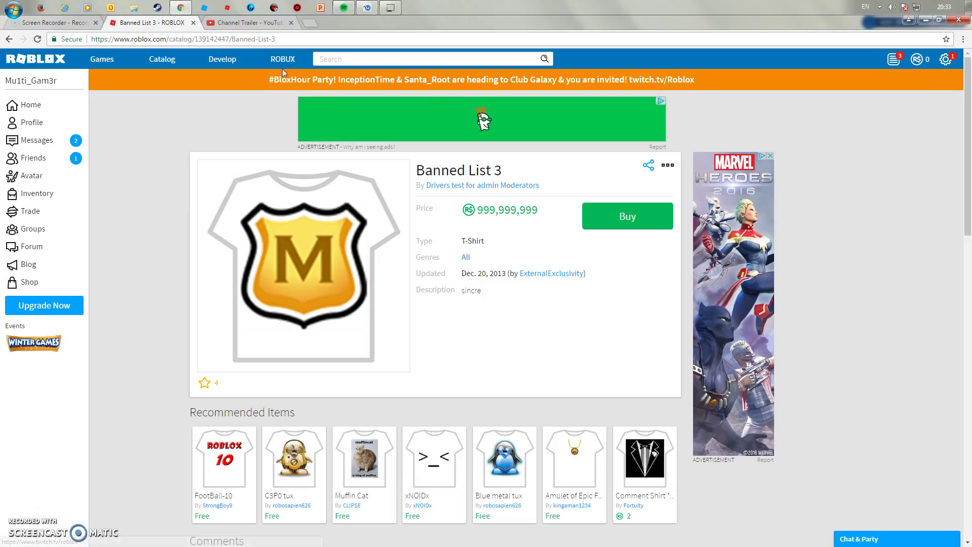
pyautogui.doubleClick(229, 39)
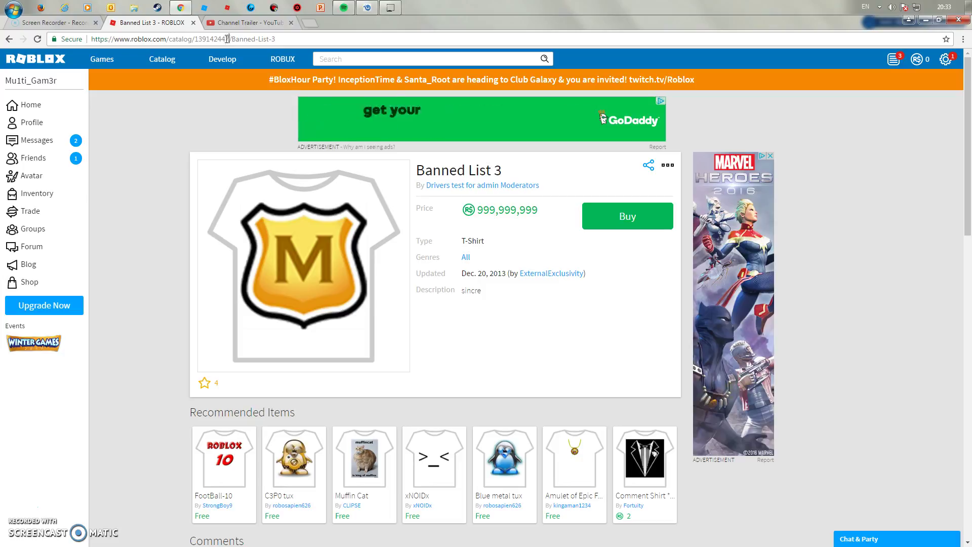
pyautogui.moveTo(226, 39); pyautogui.dragTo(224, 39)
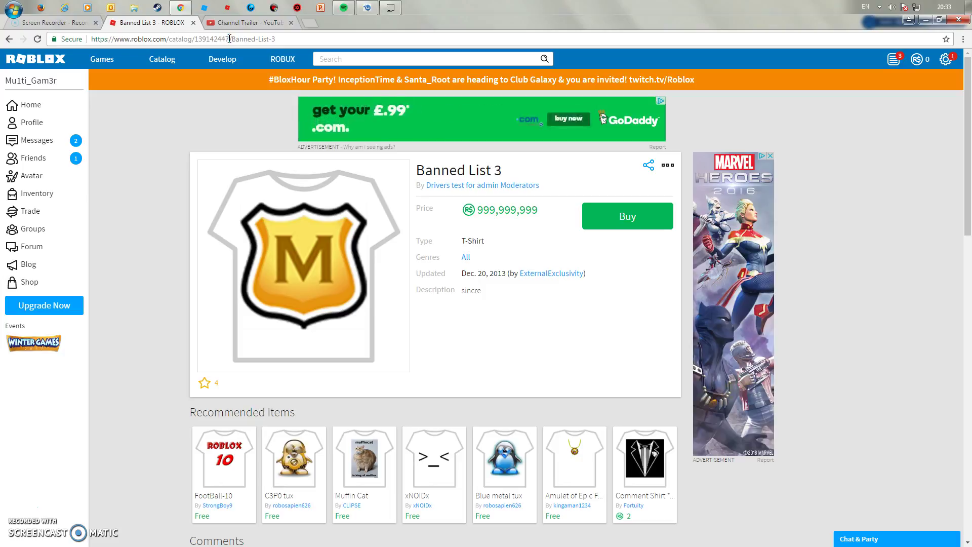
pyautogui.write('46')
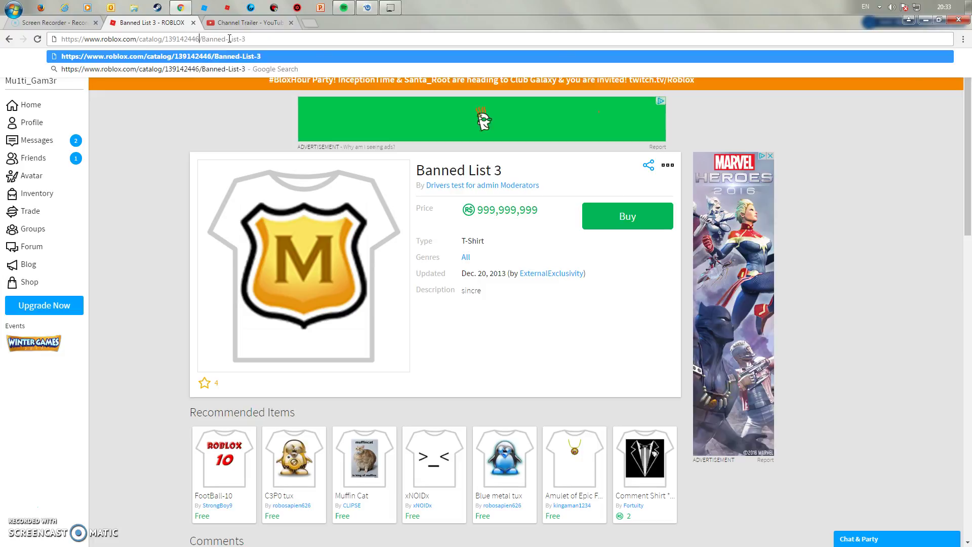
pyautogui.press('Return')
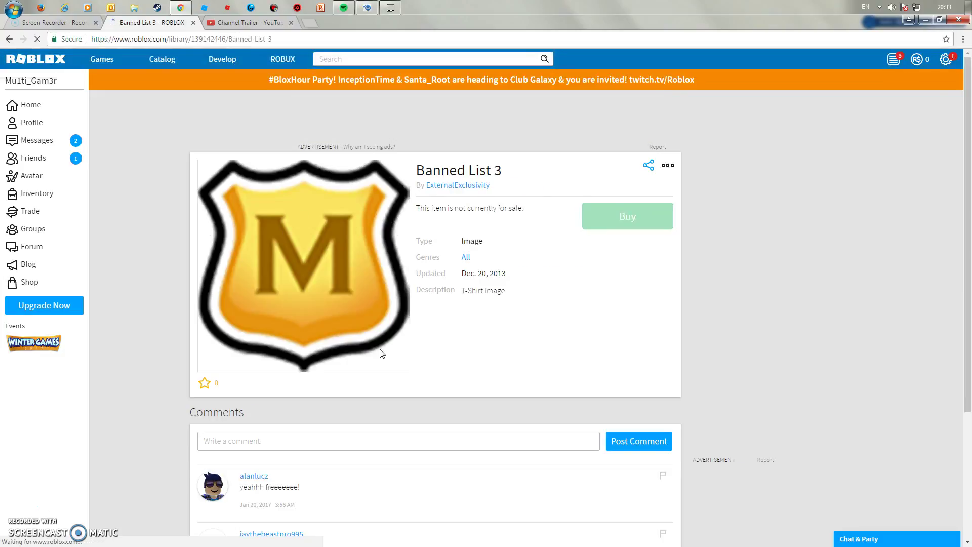
# - Save the gold M badge image as a PNG under its default file name in the Youtube (2) folder
pyautogui.moveTo(417, 172); pyautogui.dragTo(500, 181)
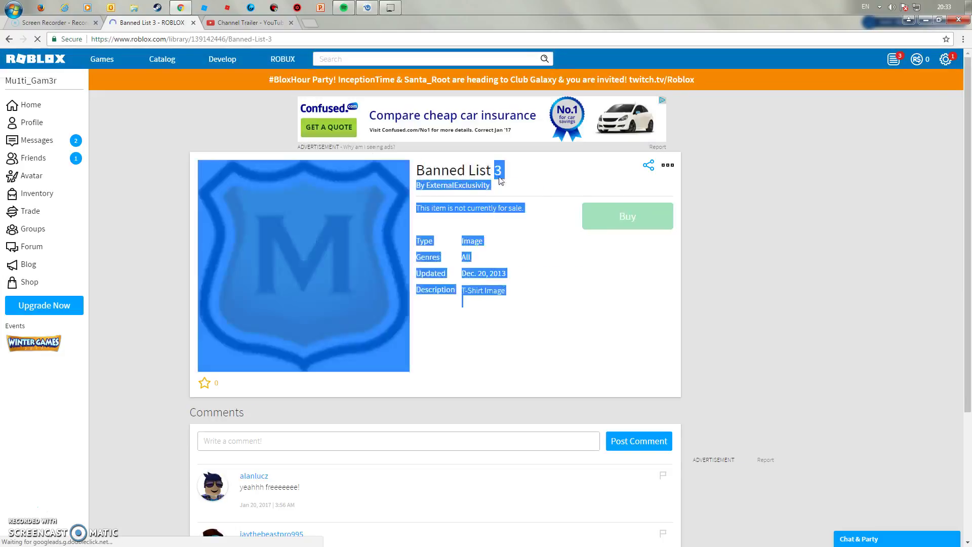
pyautogui.click(527, 184)
pyautogui.rightClick(317, 238)
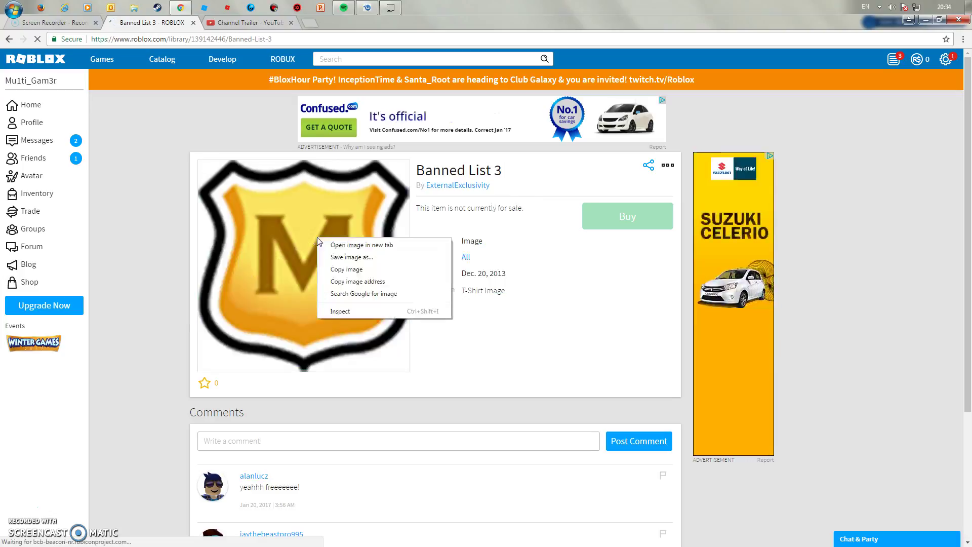
pyautogui.click(378, 257)
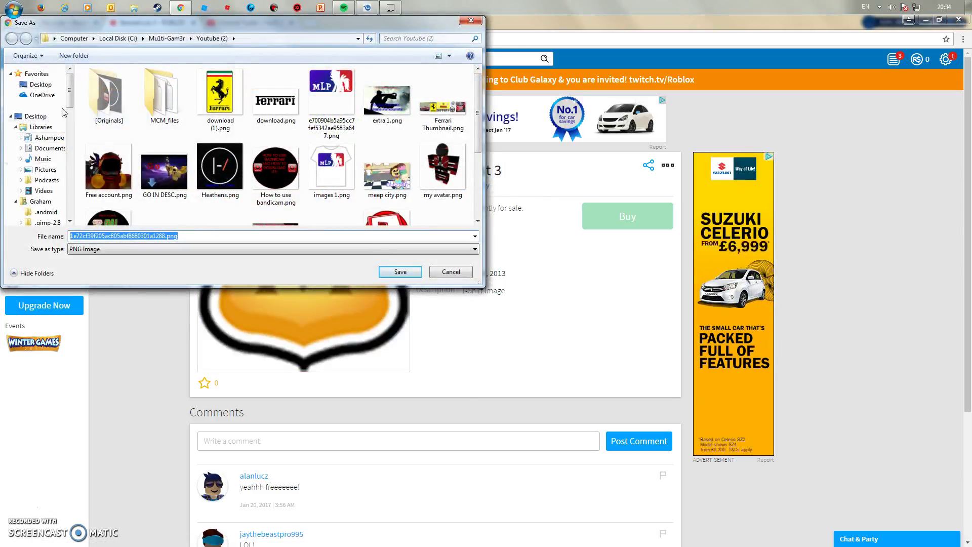
pyautogui.moveTo(70, 99)
pyautogui.mouseDown()
pyautogui.moveTo(75, 210)
pyautogui.moveTo(84, 107)
pyautogui.mouseUp()
pyautogui.press('Return')
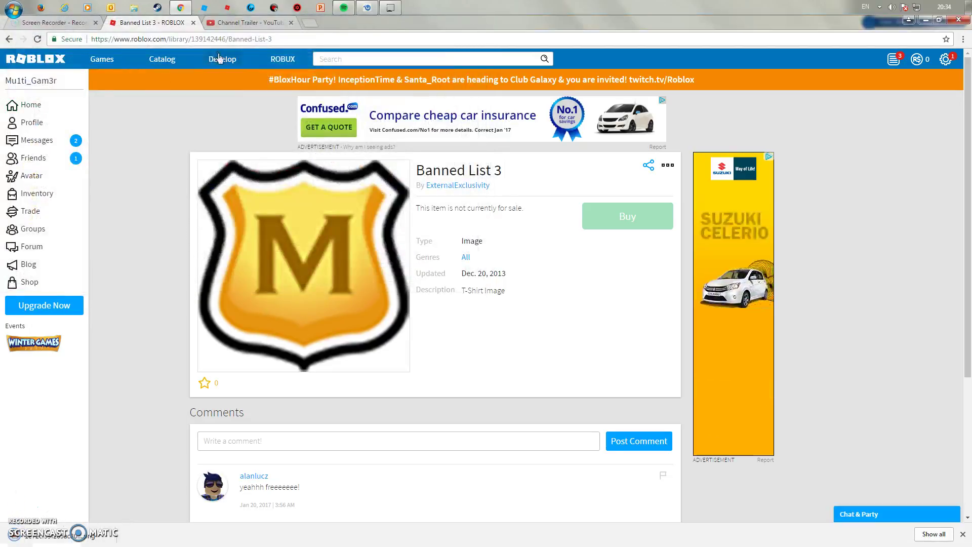
# - Go to the T-Shirts creation page in the Develop section
pyautogui.click(220, 60)
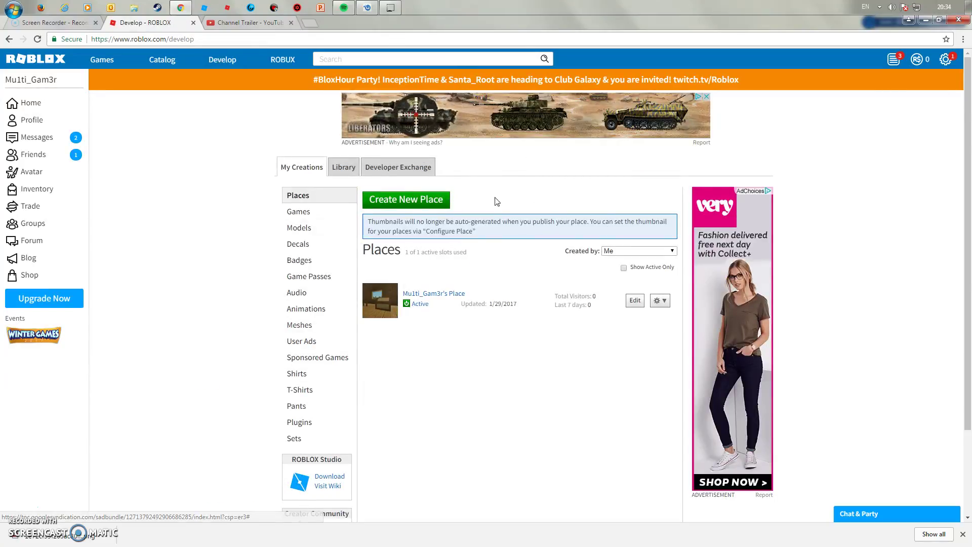
pyautogui.moveTo(523, 182); pyautogui.dragTo(509, 168)
pyautogui.click(530, 196)
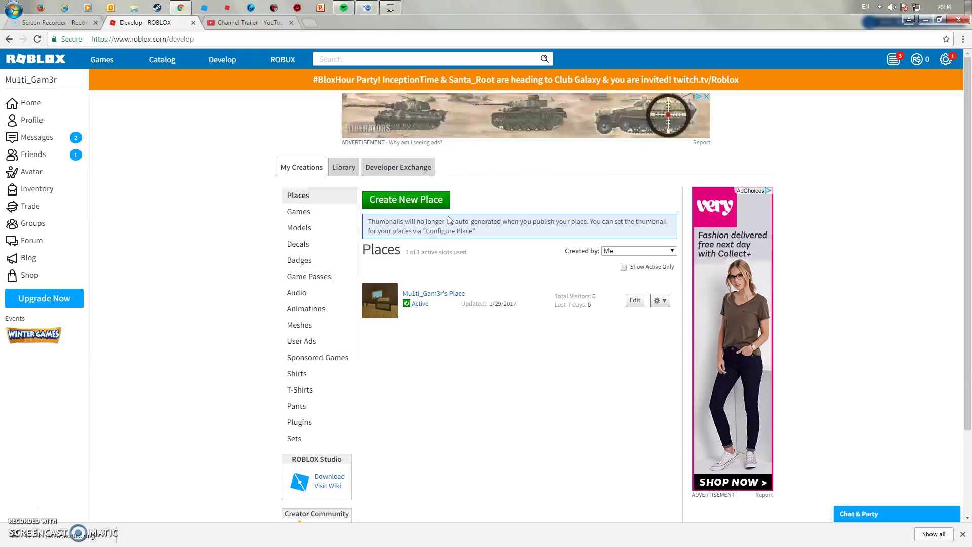
pyautogui.moveTo(286, 195); pyautogui.dragTo(337, 439)
pyautogui.click(229, 377)
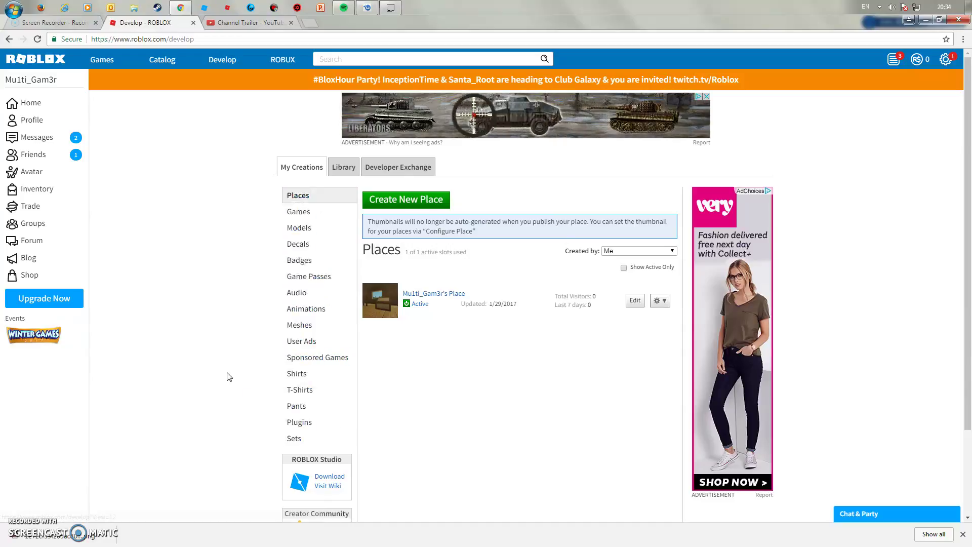
pyautogui.click(310, 390)
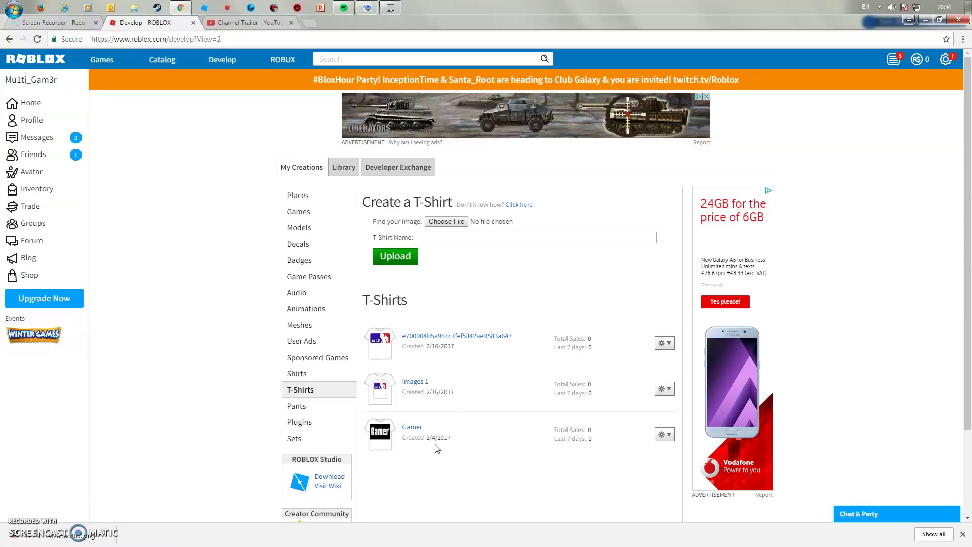
pyautogui.rightClick(381, 332)
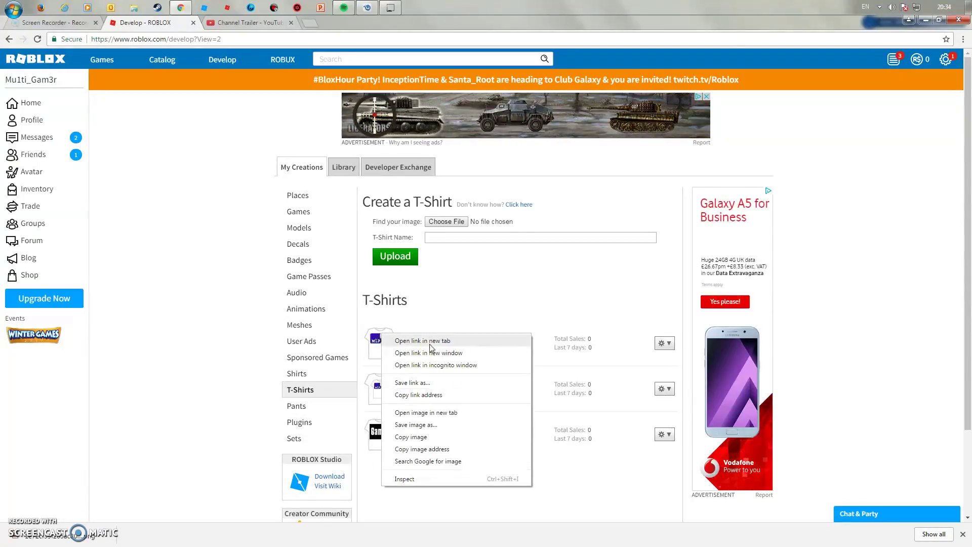
pyautogui.click(452, 299)
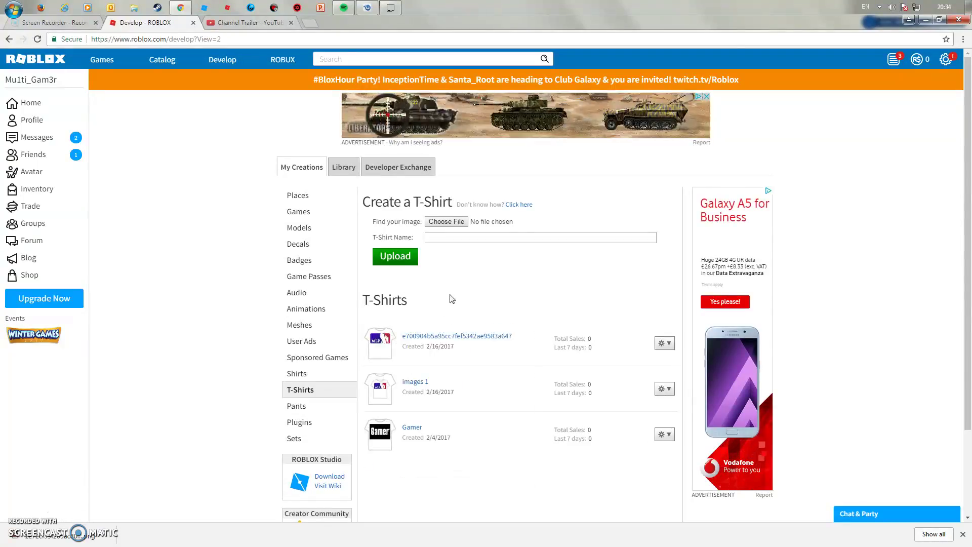
pyautogui.click(667, 346)
pyautogui.click(664, 344)
pyautogui.click(662, 346)
pyautogui.click(666, 346)
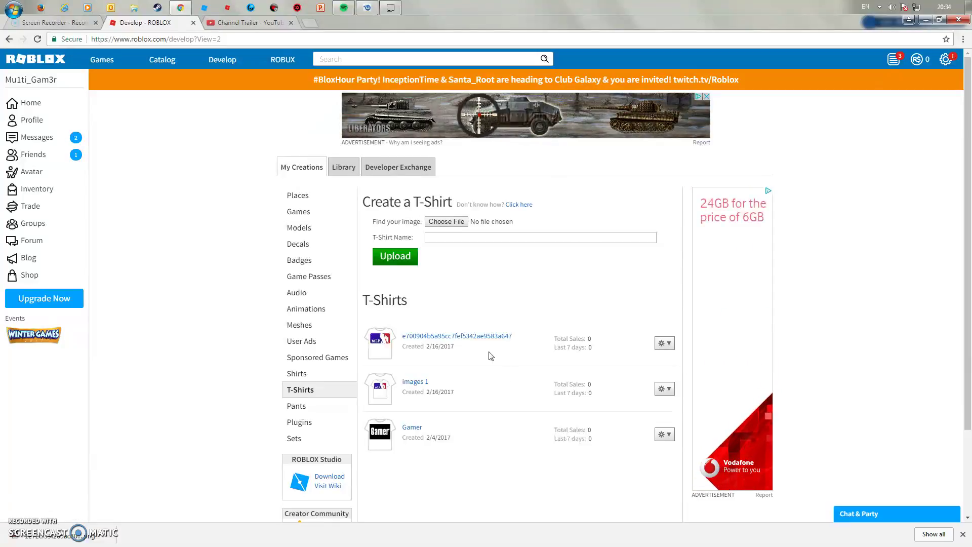
# - Upload 1e72cf39f205ac805abf8680301a1288.png as a new T-shirt, keeping the default name
pyautogui.click(448, 222)
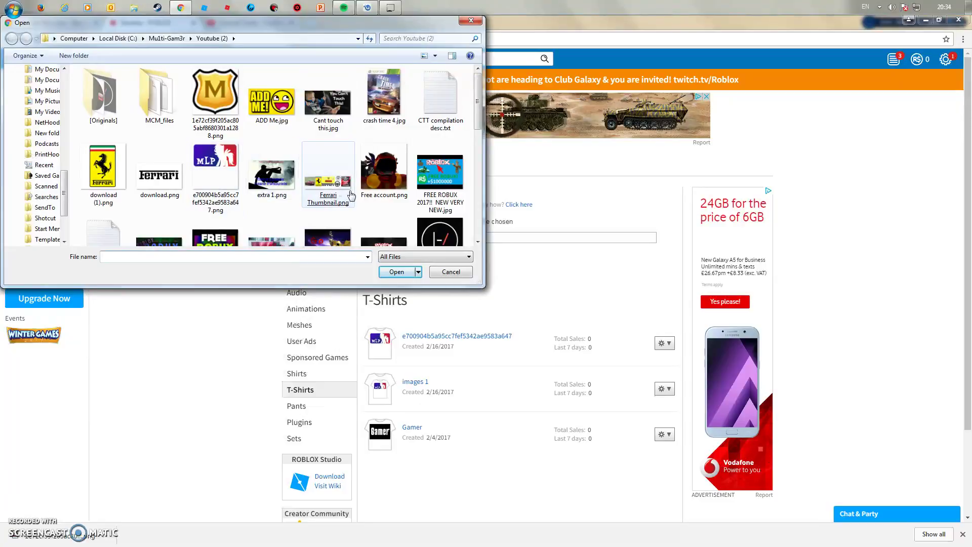
pyautogui.click(221, 126)
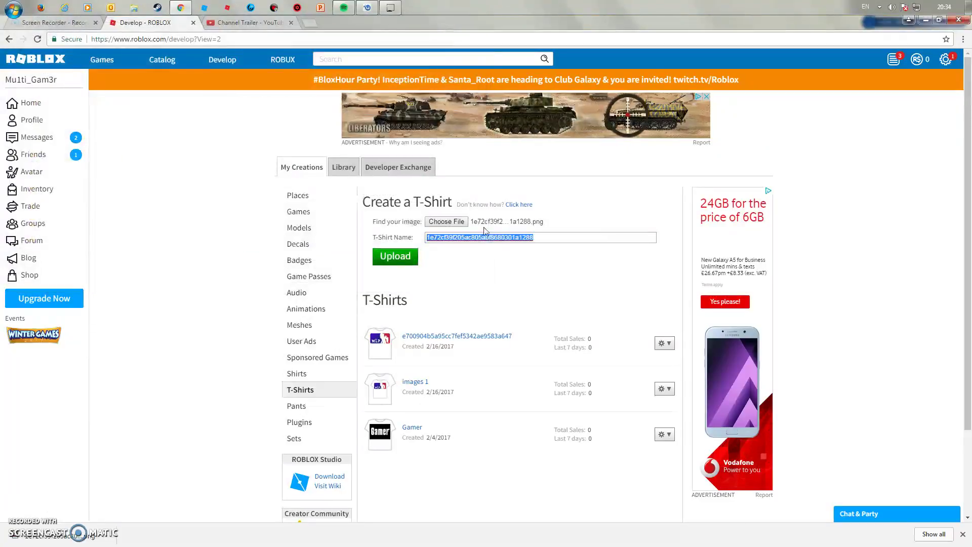
pyautogui.click(396, 258)
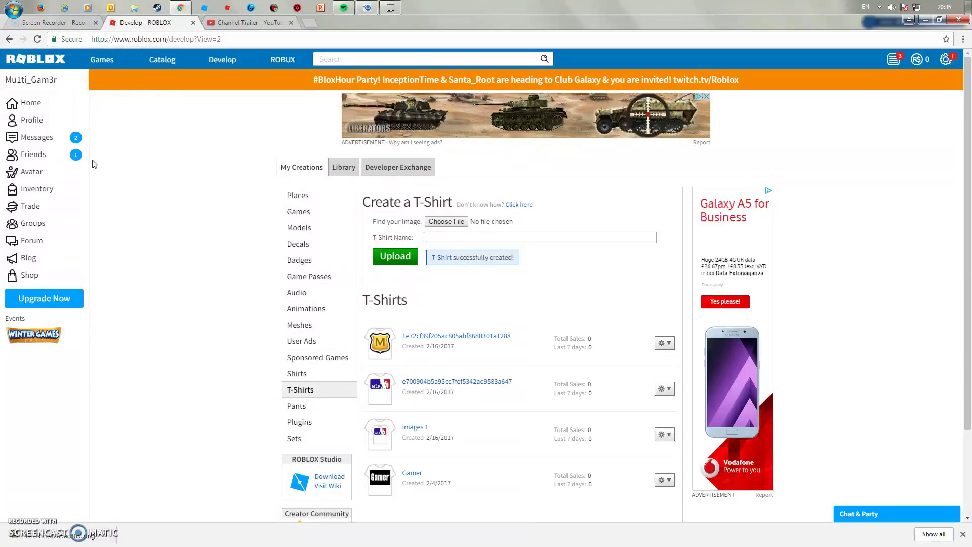
# - In the Avatar Customizer, take off the worn Gamer T-shirt and wear the uploaded gold M badge T-shirt
pyautogui.click(42, 177)
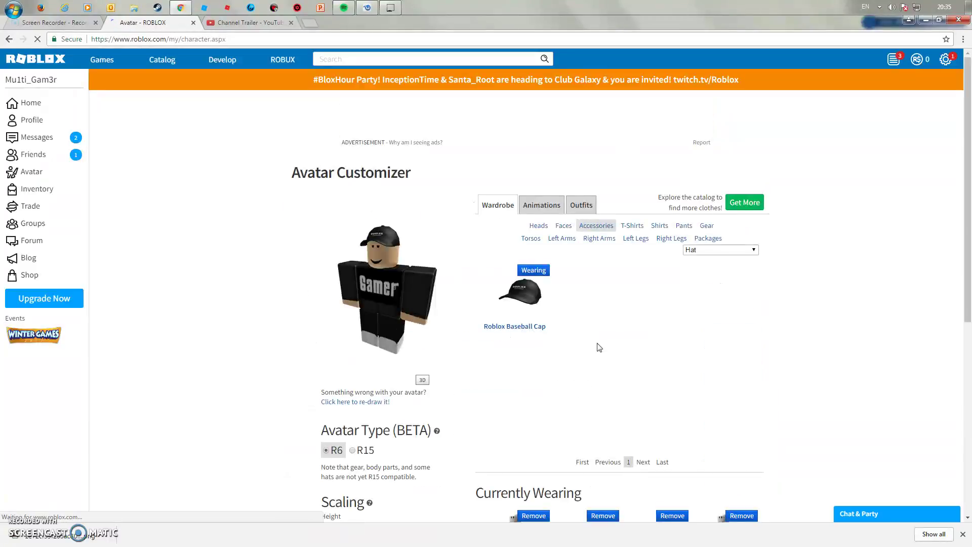
pyautogui.scroll(-4, 709, 387)
pyautogui.click(534, 415)
pyautogui.scroll(4, 647, 420)
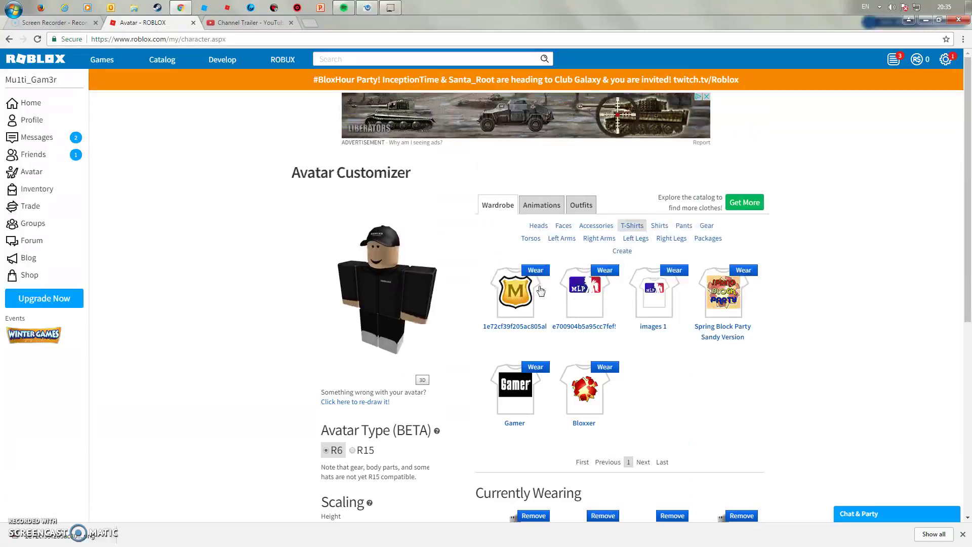
pyautogui.click(537, 273)
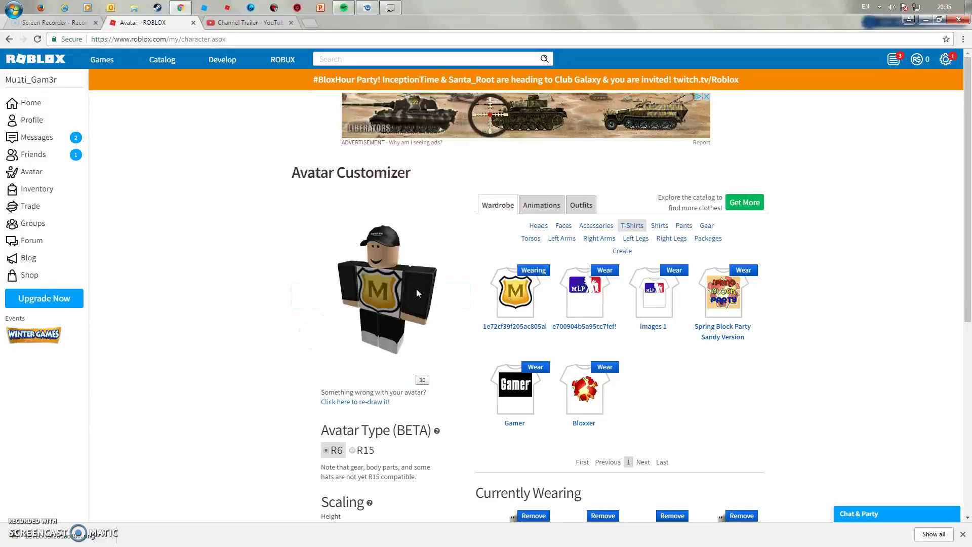
pyautogui.scroll(-2, 416, 288)
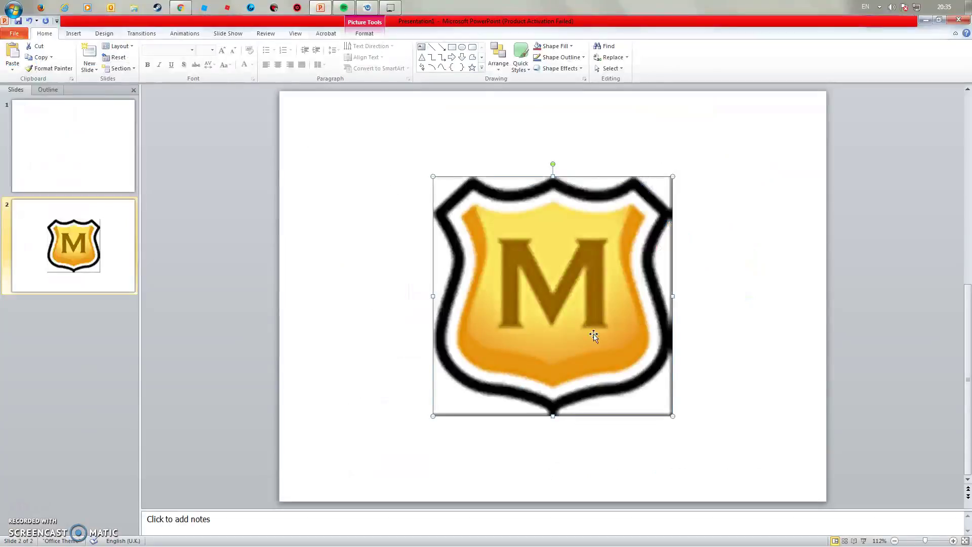
# - Switch to PowerPoint and move the badge picture slightly left of the centre of slide 2
pyautogui.moveTo(592, 332); pyautogui.dragTo(646, 311)
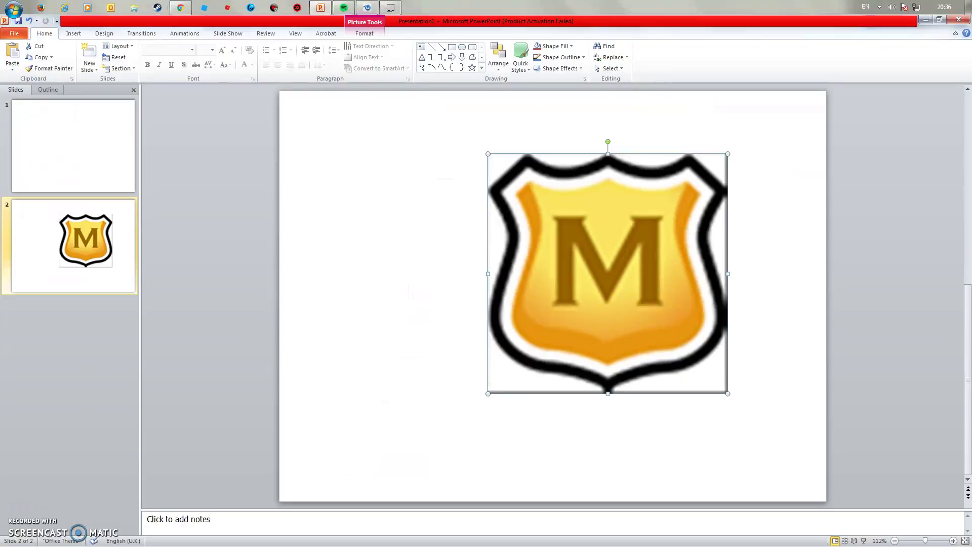
pyautogui.moveTo(559, 193); pyautogui.dragTo(461, 228)
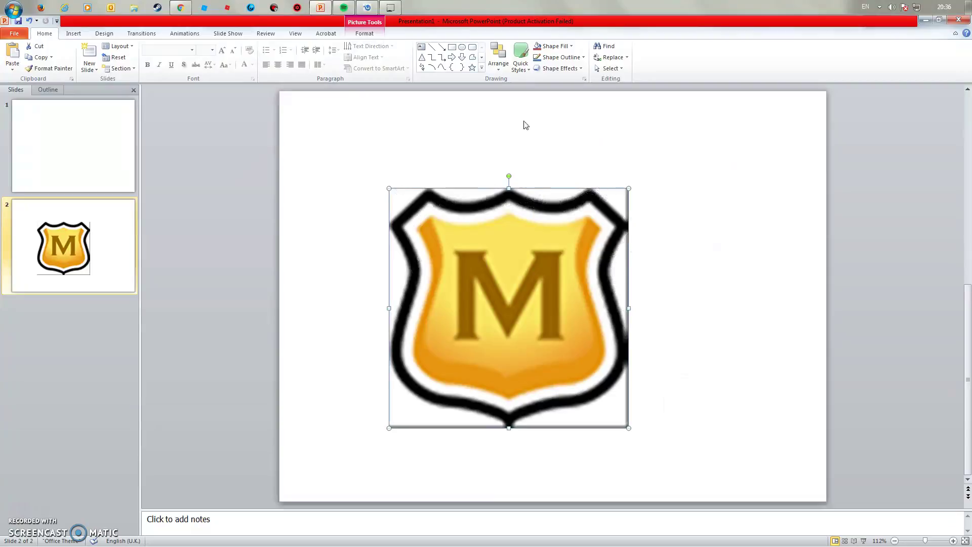
# - Start Remove Background on the badge picture and extend the selection marquee to the picture's outer corners
pyautogui.doubleClick(425, 242)
pyautogui.click(344, 159)
pyautogui.doubleClick(473, 280)
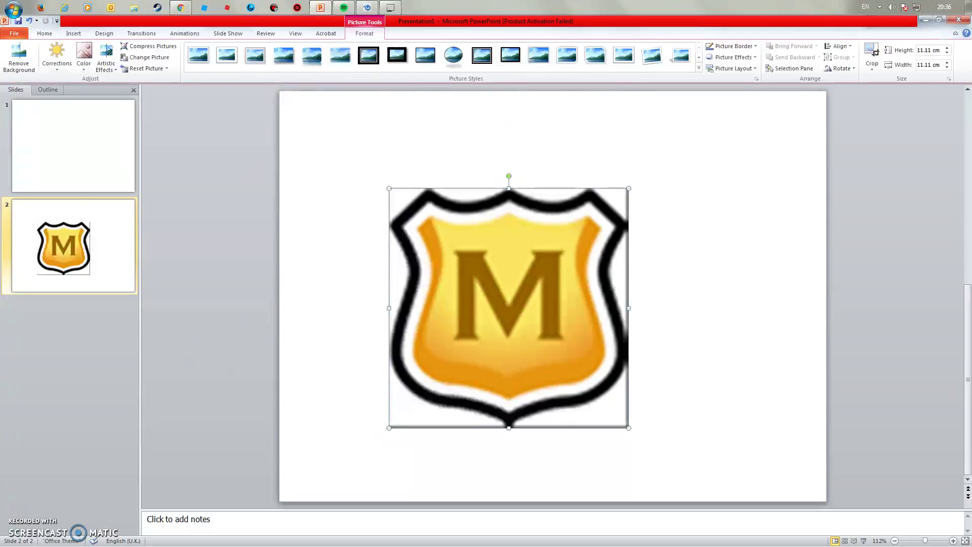
pyautogui.doubleClick(372, 37)
pyautogui.click(372, 37)
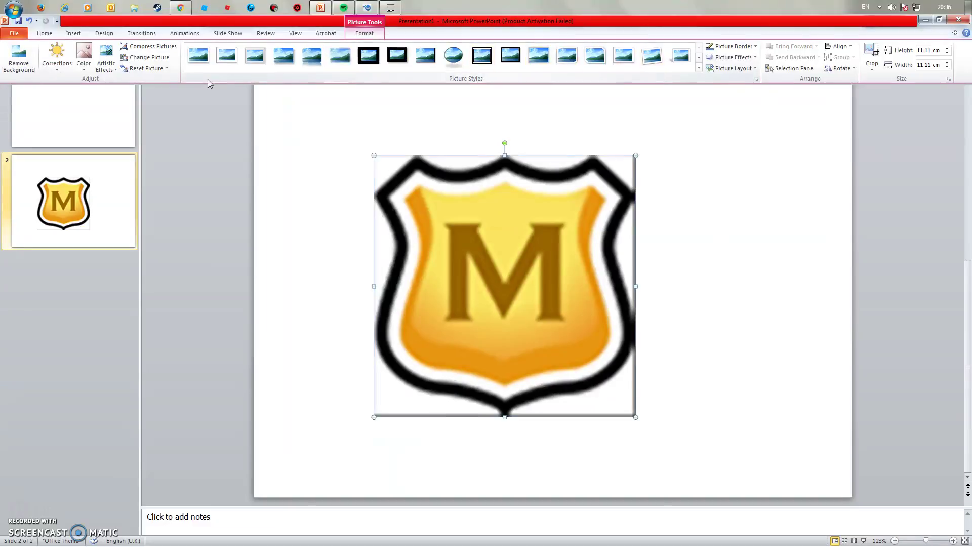
pyautogui.click(19, 60)
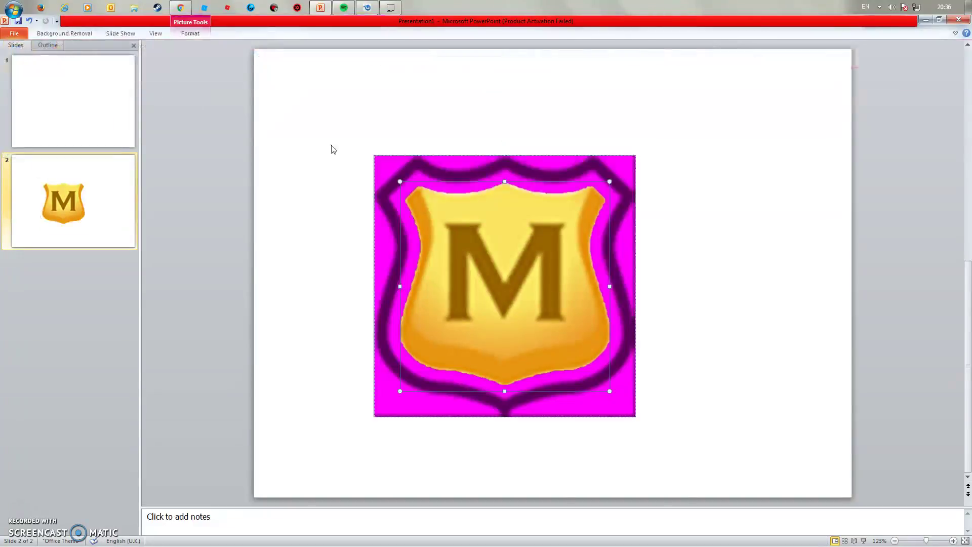
pyautogui.moveTo(405, 182); pyautogui.dragTo(380, 158)
pyautogui.moveTo(609, 391); pyautogui.dragTo(635, 417)
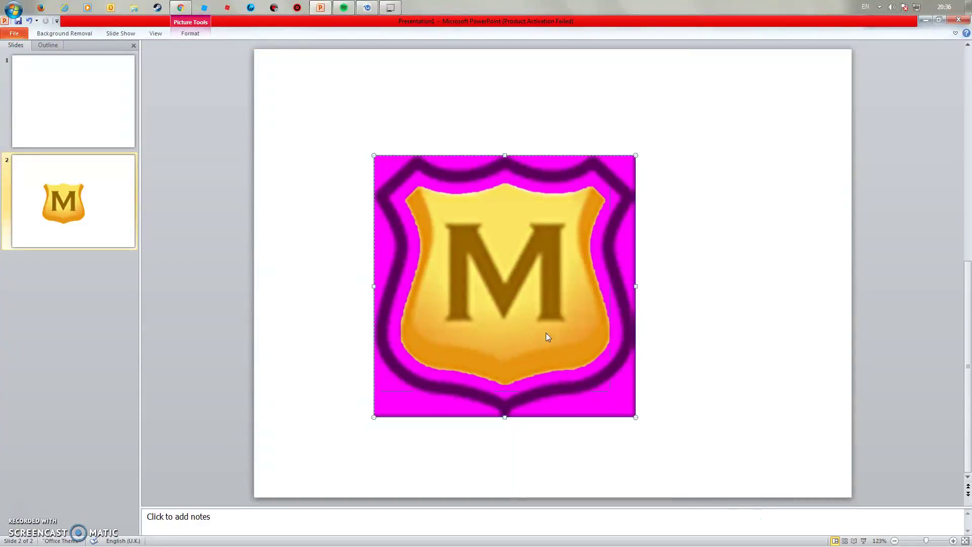
# - Apply the background removal to the badge picture and move it to the lower right of the slide's centre
pyautogui.click(684, 335)
pyautogui.moveTo(509, 297); pyautogui.dragTo(598, 336)
pyautogui.moveTo(593, 336); pyautogui.dragTo(617, 326)
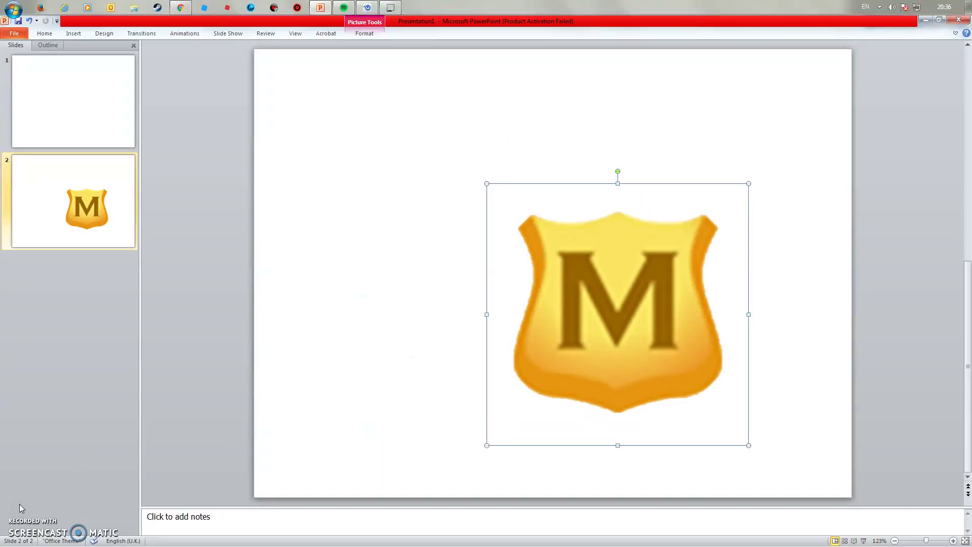
pyautogui.click(390, 340)
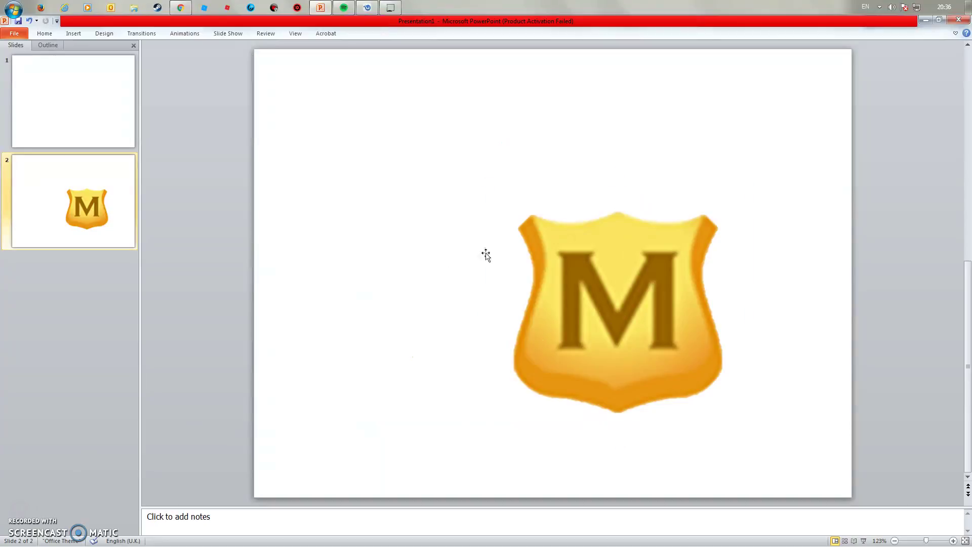
# - Close the PowerPoint presentation and open the Avatar page on the Roblox site in the browser
pyautogui.click(960, 21)
pyautogui.click(485, 299)
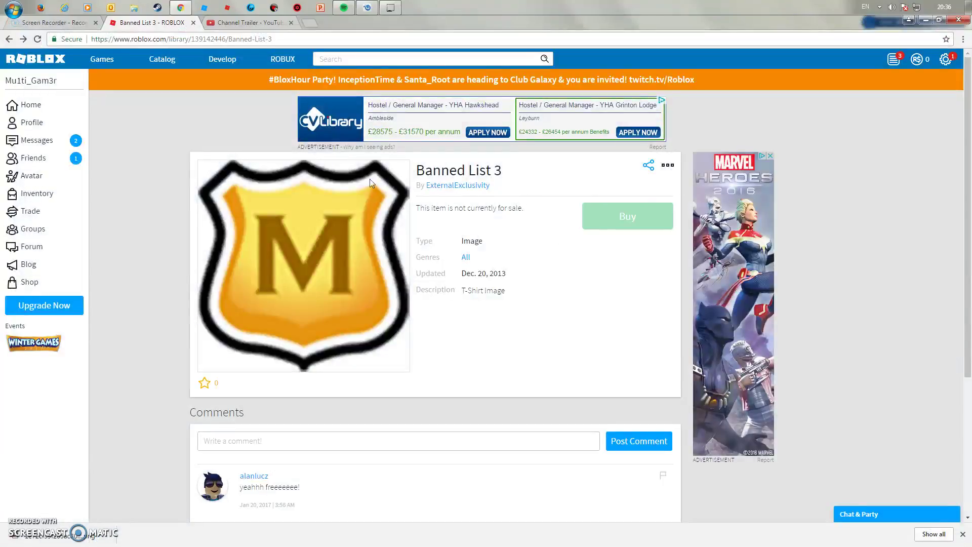
pyautogui.click(33, 177)
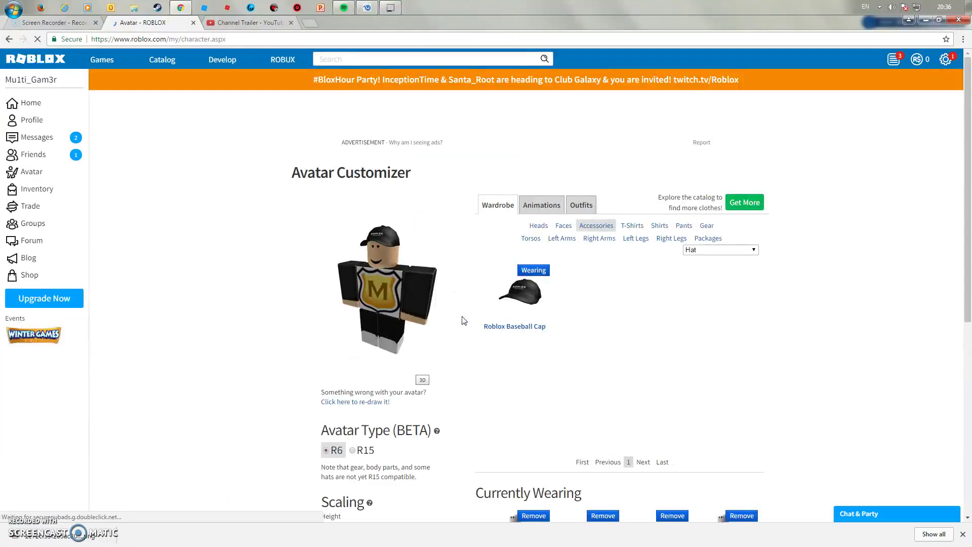
# - In the Avatar Customizer, take off the worn gold M badge T-shirt and wear the Gamer T-shirt again
pyautogui.scroll(-3, 687, 496)
pyautogui.click(539, 490)
pyautogui.scroll(-2, 615, 395)
pyautogui.scroll(5, 633, 321)
pyautogui.click(631, 226)
pyautogui.click(535, 367)
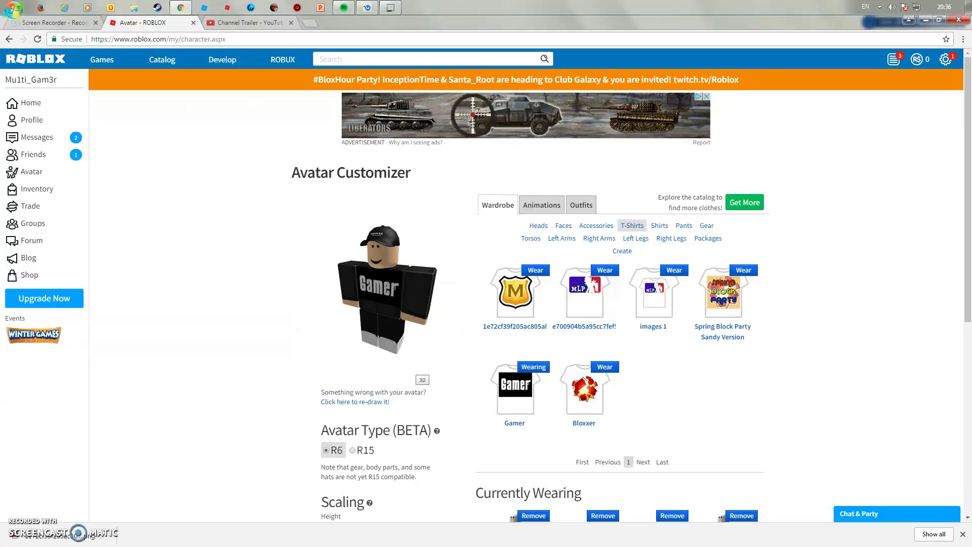
# - Open the account's Roblox profile and look through its Creations and About sections
pyautogui.click(53, 110)
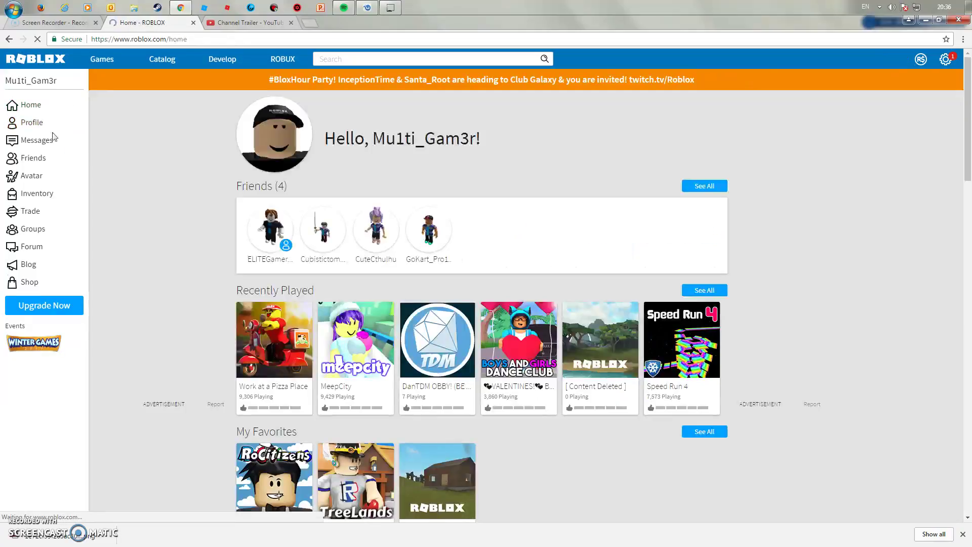
pyautogui.click(31, 123)
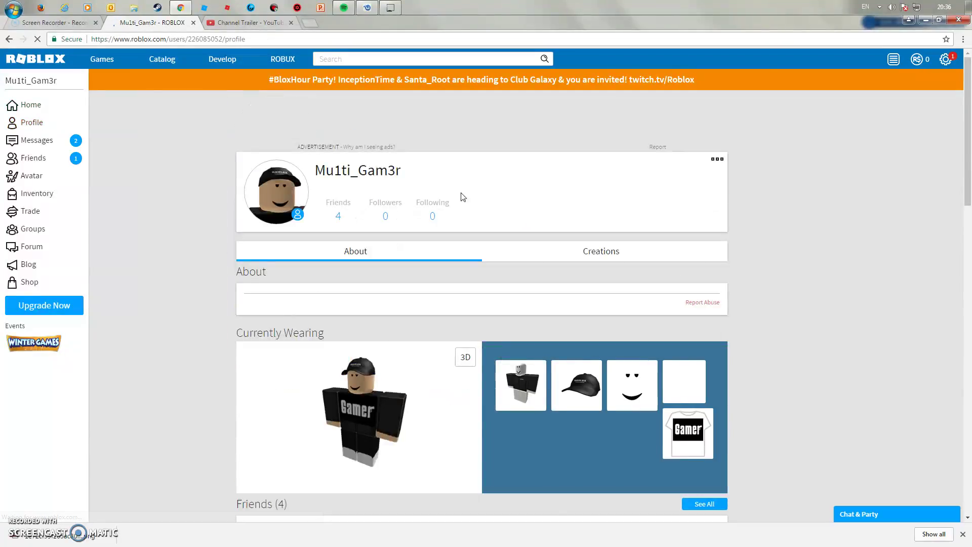
pyautogui.moveTo(306, 170); pyautogui.dragTo(408, 174)
pyautogui.click(490, 217)
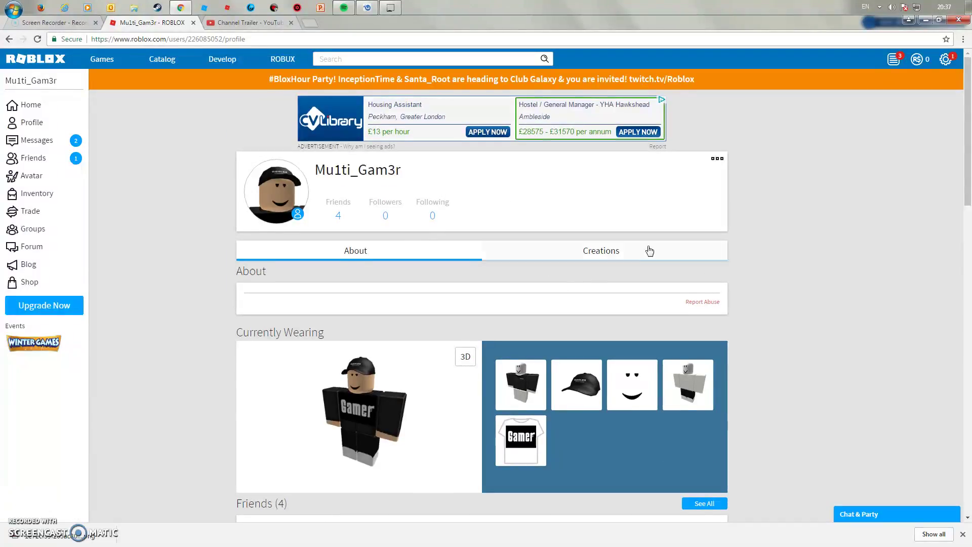
pyautogui.click(615, 238)
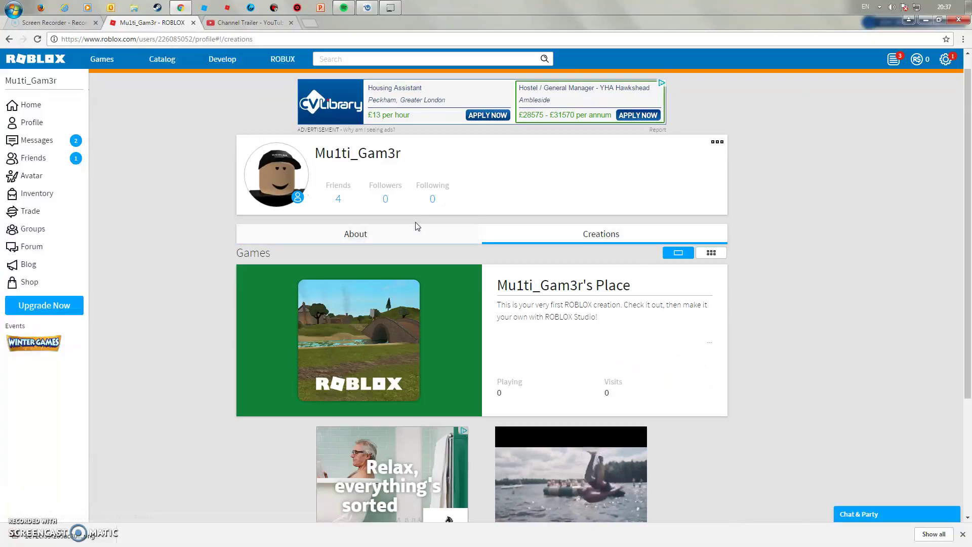
pyautogui.click(414, 239)
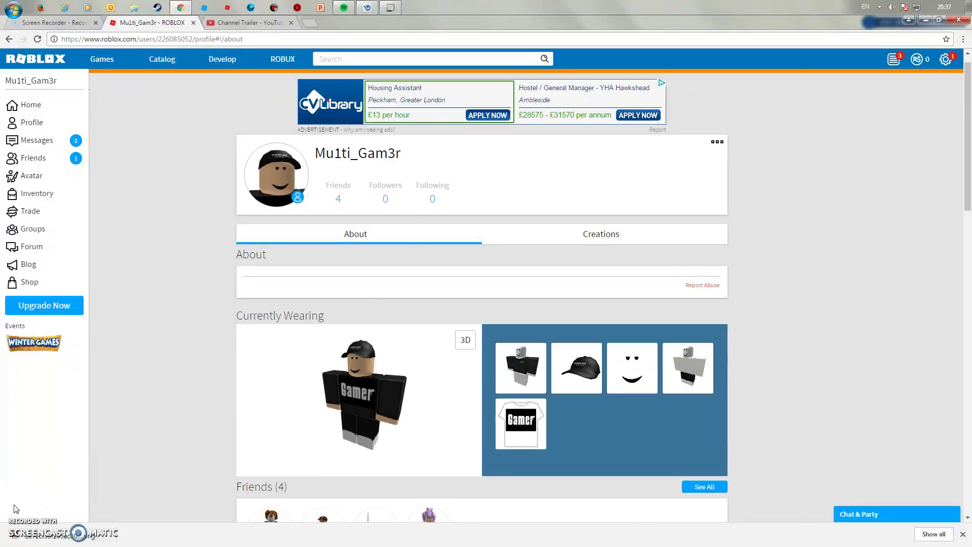